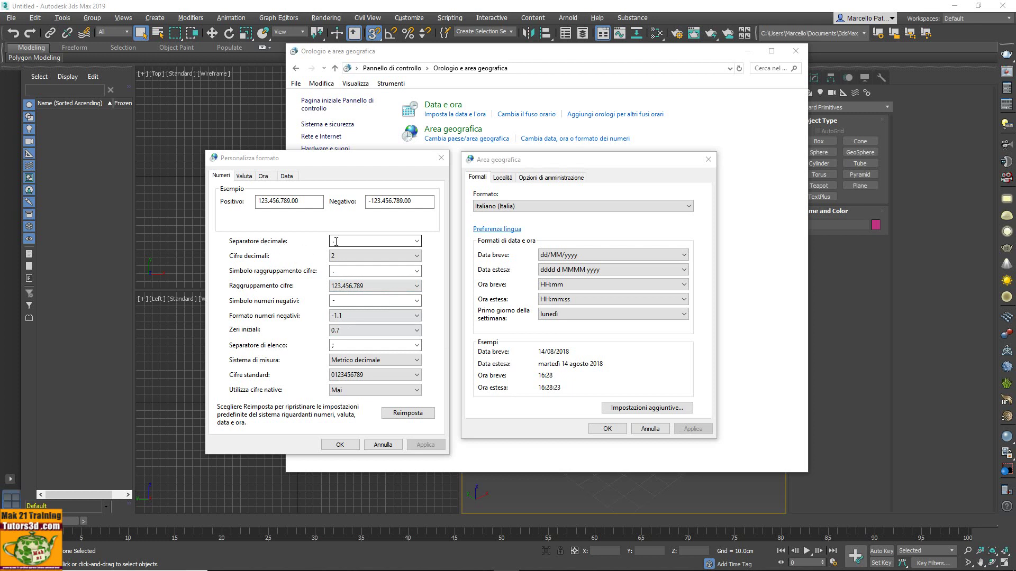
Cancel the Personalizza formato and Area geografica dialogs, then close the Orologio e area geografica window.
left_click(382, 445)
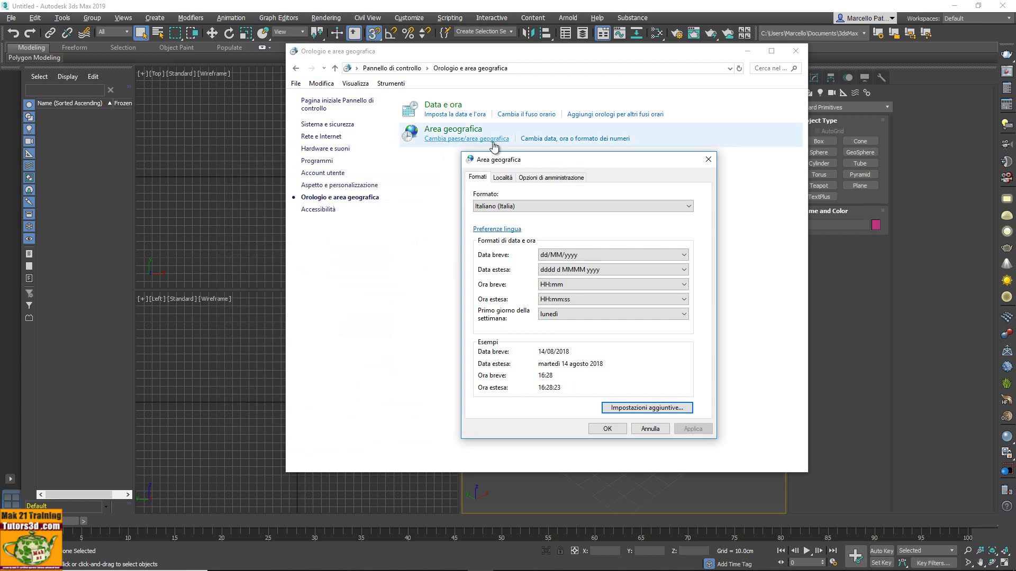
left_click(651, 429)
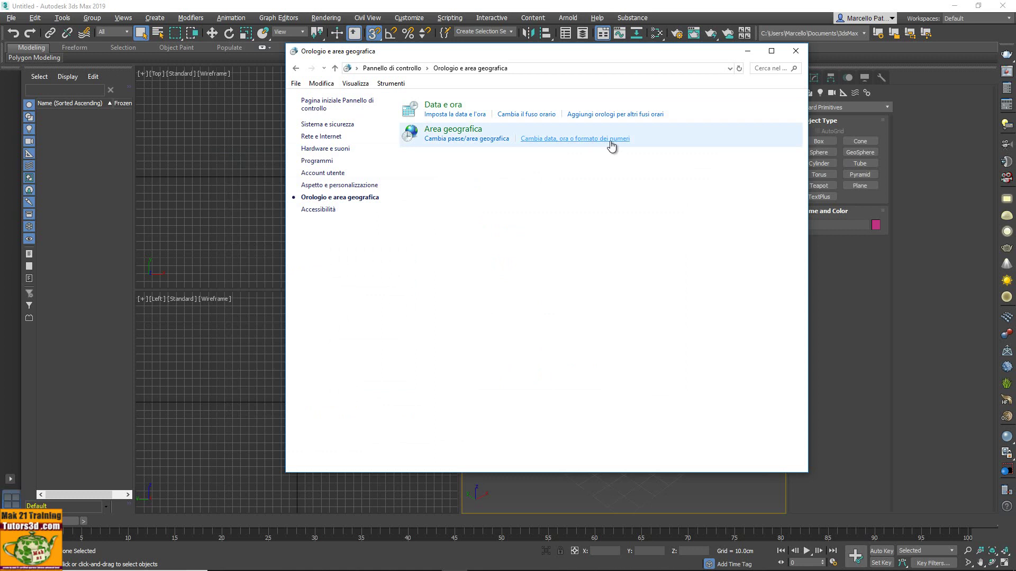
left_click(795, 51)
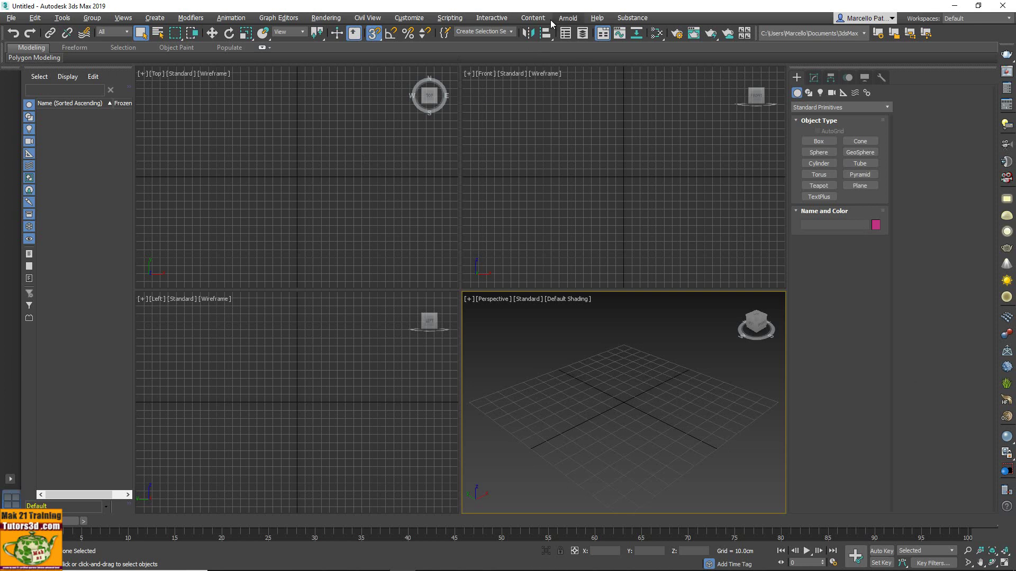
left_click(598, 18)
mouse_move(633, 187)
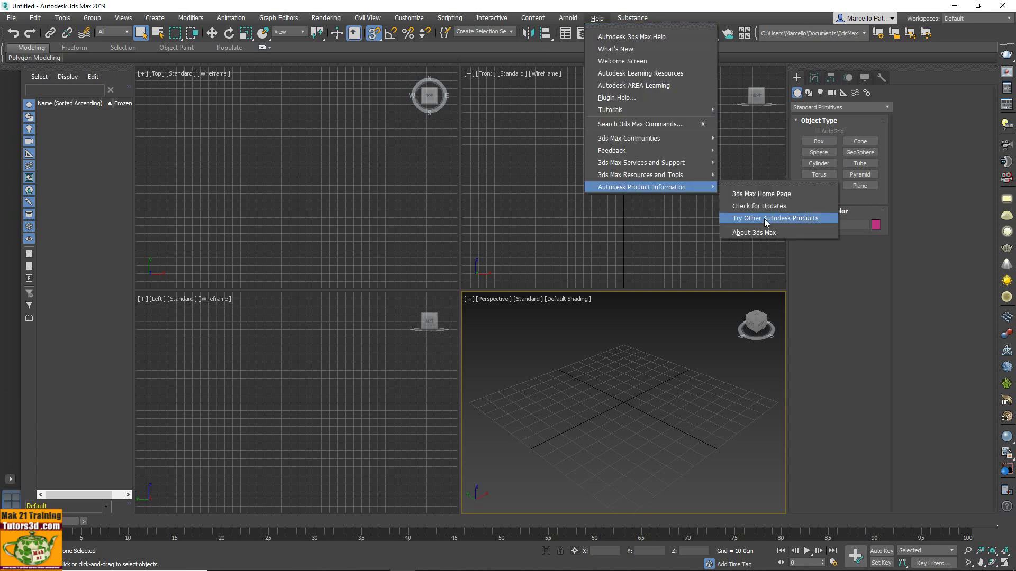
left_click(763, 233)
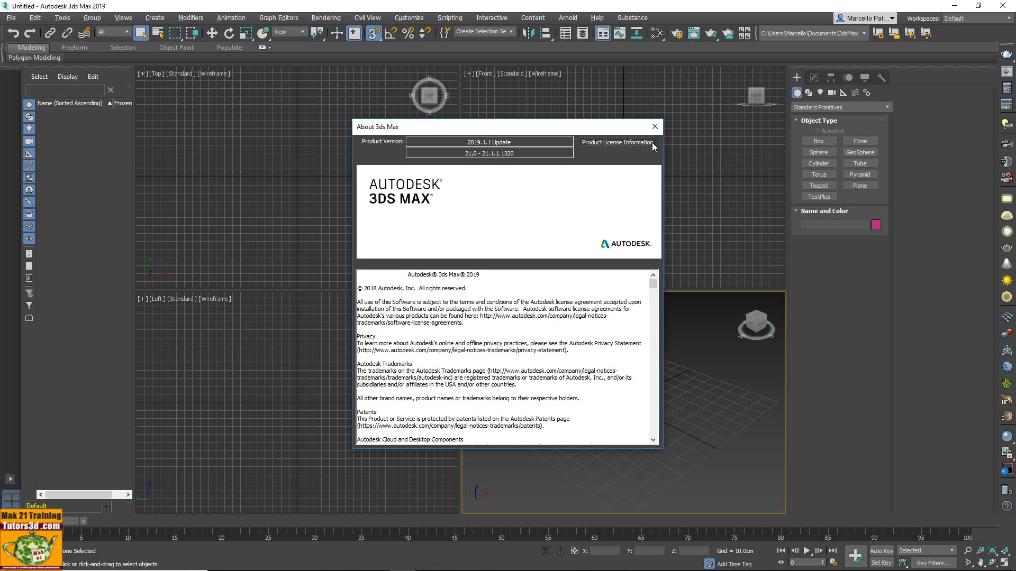
left_click(655, 127)
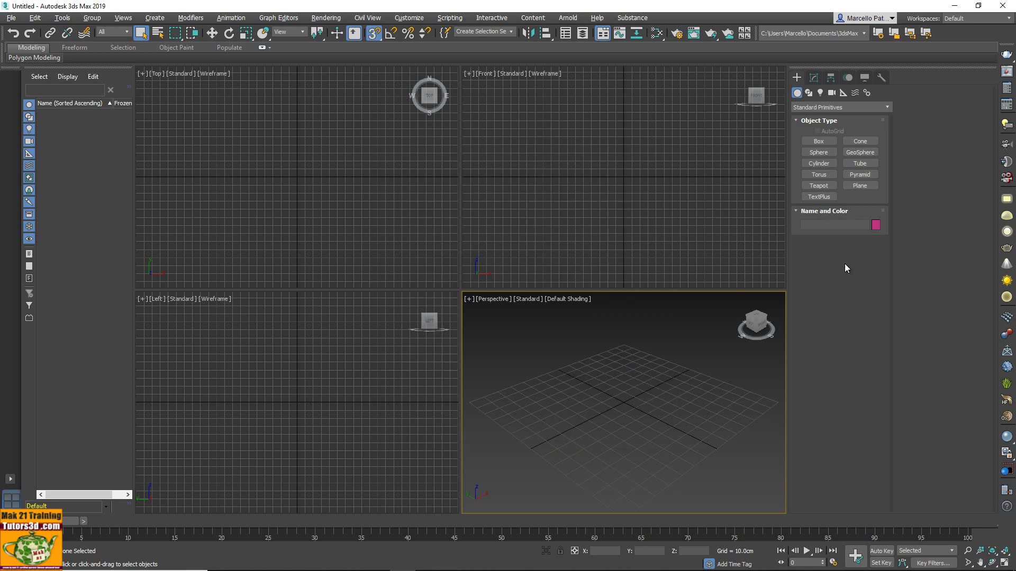
Draw a 50 × 40 × 40 cm Box primitive in the maximized Perspective viewport.
left_click(819, 141)
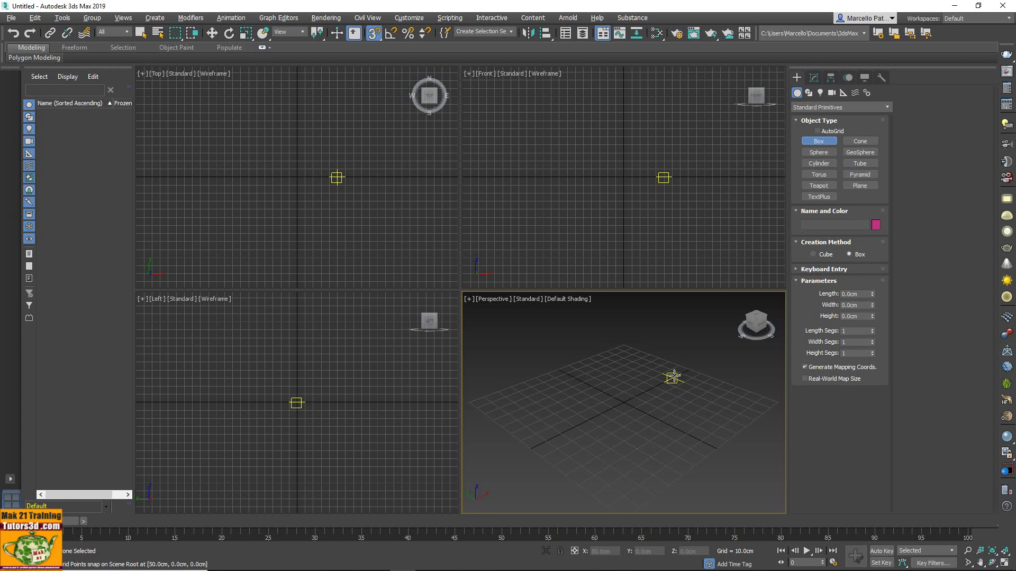
key("alt+w")
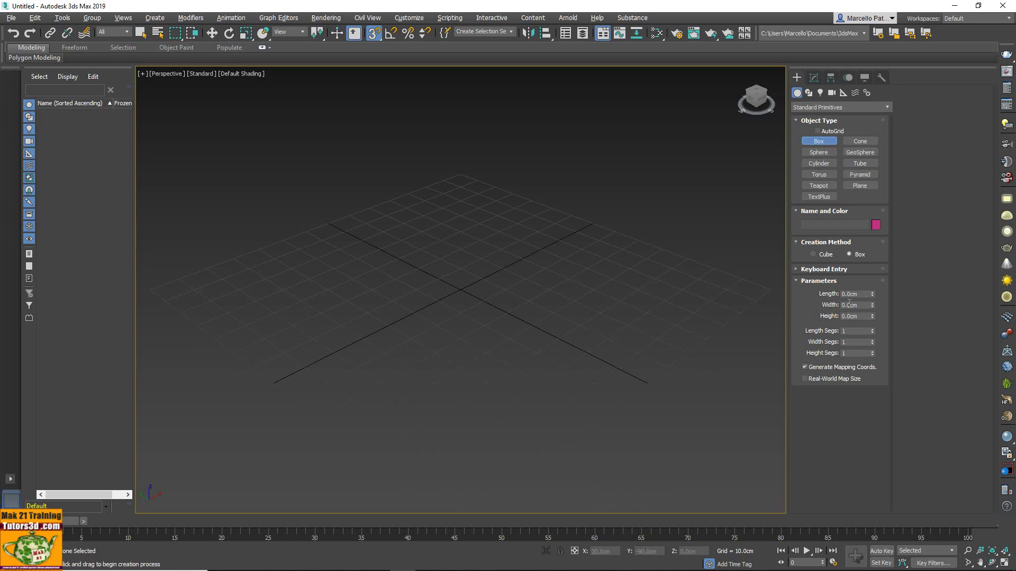
mouse_move(371, 289)
left_mouse_down()
mouse_move(471, 334)
mouse_move(581, 302)
left_mouse_up()
left_click(559, 172)
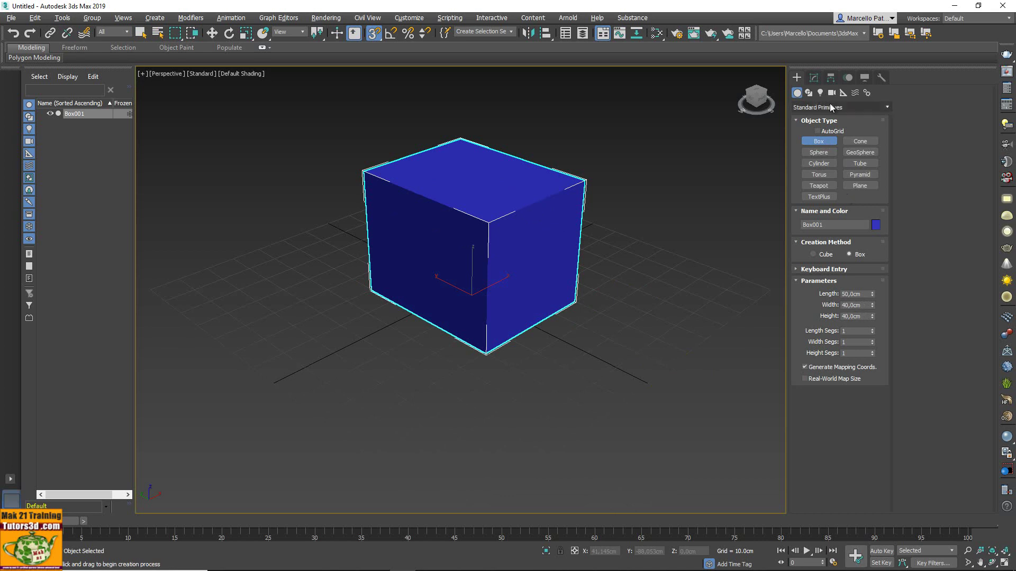
Set Length, Width and Height Segs to 5 each and turn on Edged Faces.
left_click(814, 77)
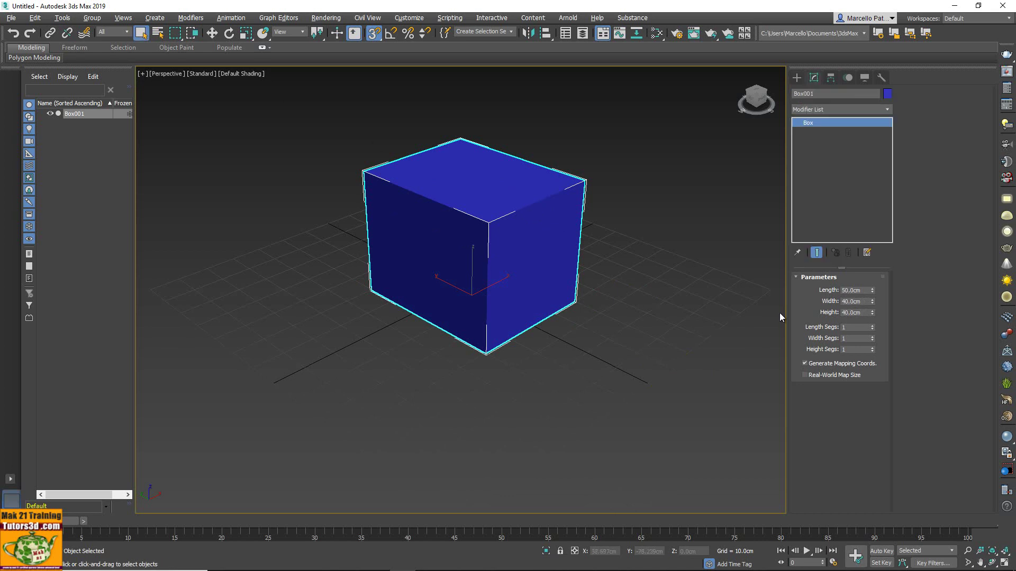
double_click(863, 327)
type("5")
key("Tab")
type("5")
key("Tab")
type("5")
key("Tab")
key("F4")
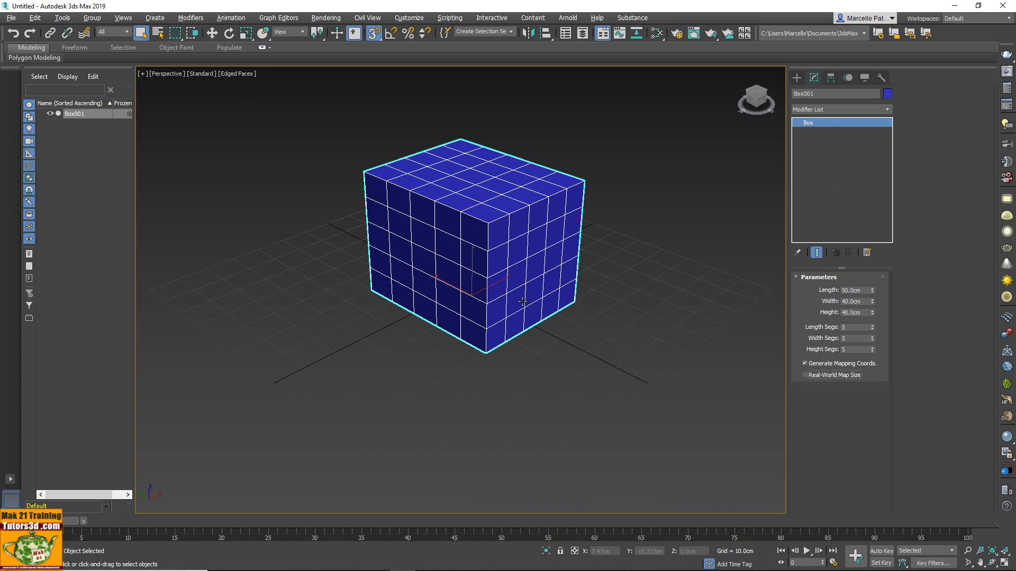
middle_click_drag(530, 299, 528, 328)
scroll(528, 329, "up", 4)
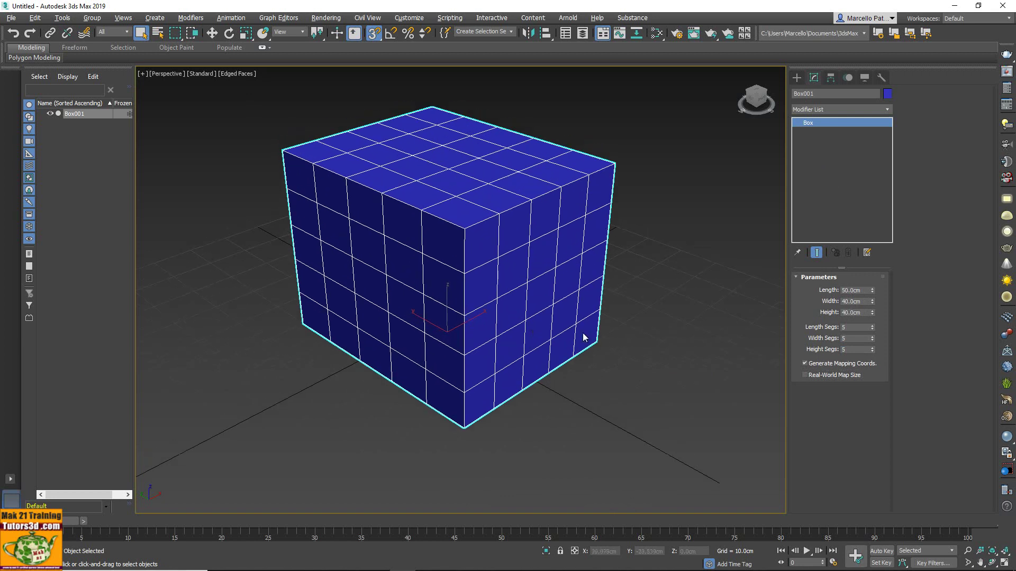
Try a comma-decimal length of 50,5, then set the box width to 50 cm.
left_click(851, 290)
type("50,5")
key("Return")
key("Tab")
left_click(871, 290)
double_click(848, 301)
key("Return")
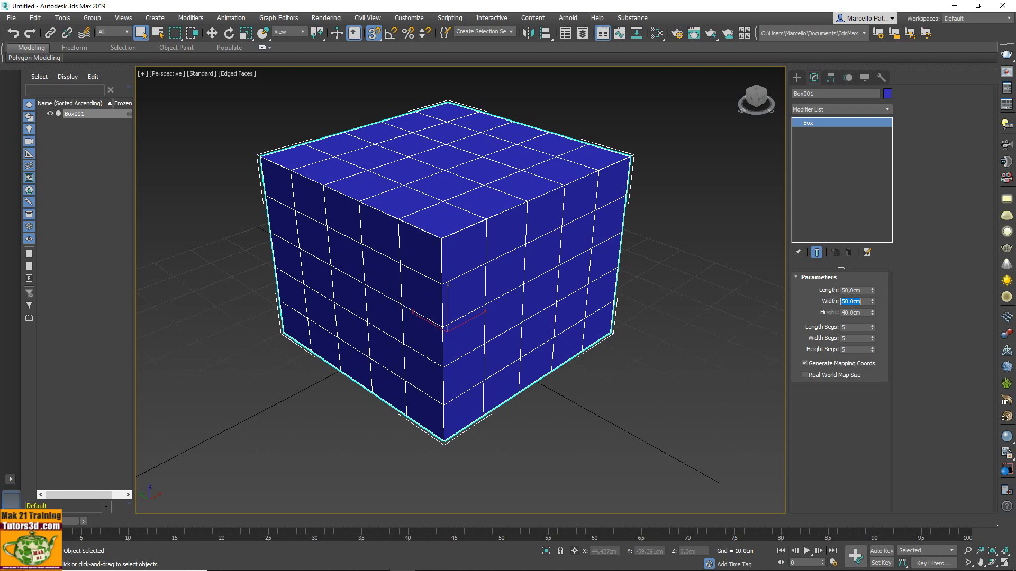
Set the width to 60 cm, then try a comma-decimal width of 60,15.
left_click(851, 303)
type("60")
key("Return")
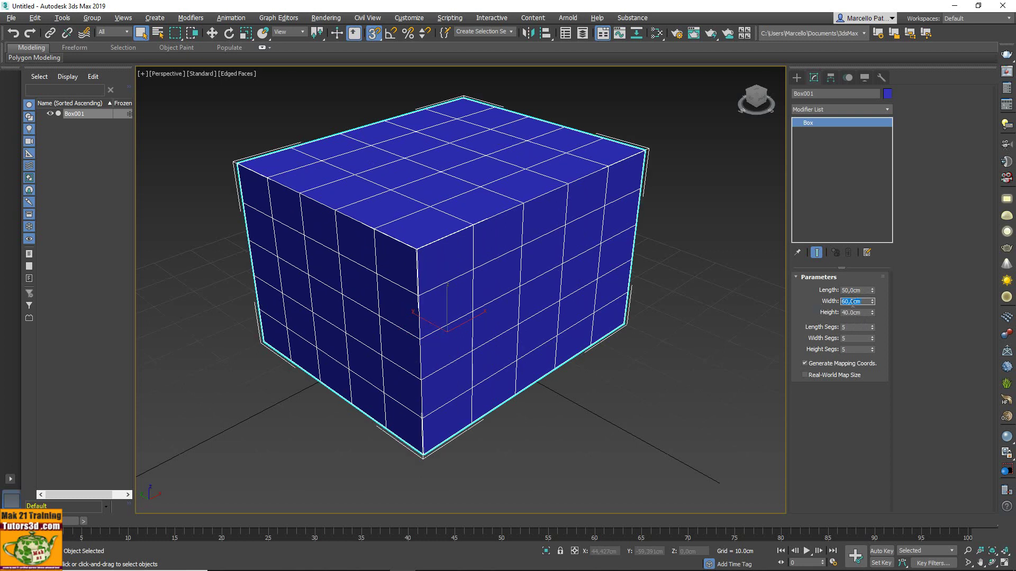
type("15")
key("Return")
type("60,15")
key("Return")
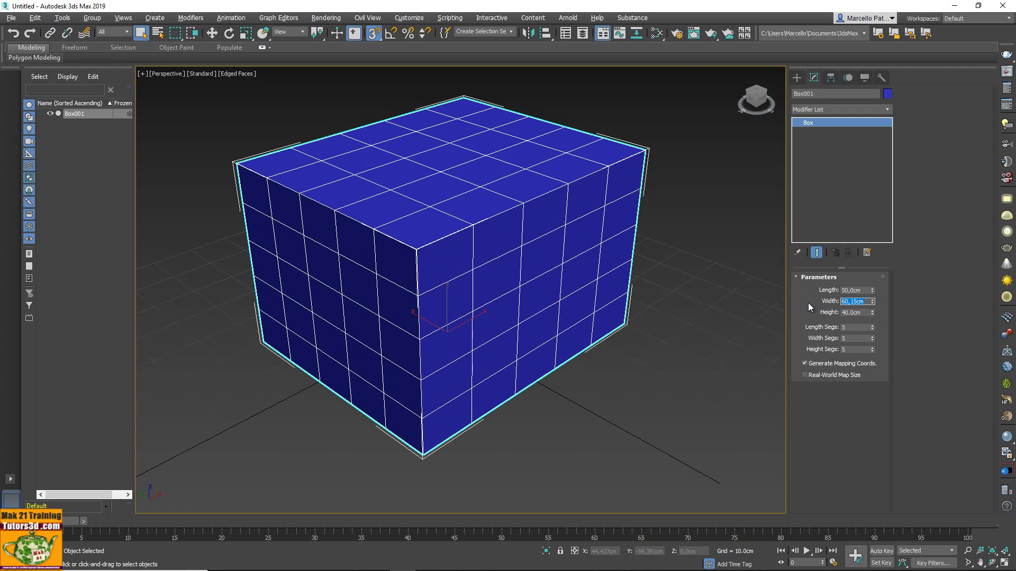
Try further comma-decimal widths of 60,55 and 60,88 in the Width field.
left_click(864, 289)
left_click(863, 313)
key("Tab")
left_click(852, 302)
key("shift+Tab")
left_click(867, 303)
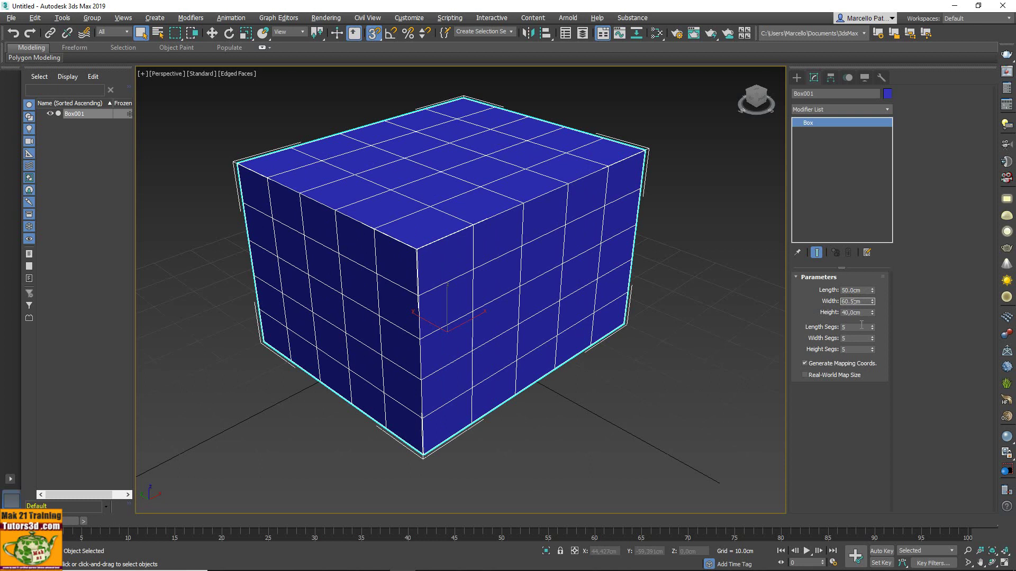
type("5")
key("Return")
type("88")
key("Return")
Nudge the Width spinner up and down, enter 55.55, then undo to settle at 55 cm.
left_click(853, 304)
left_click(872, 299)
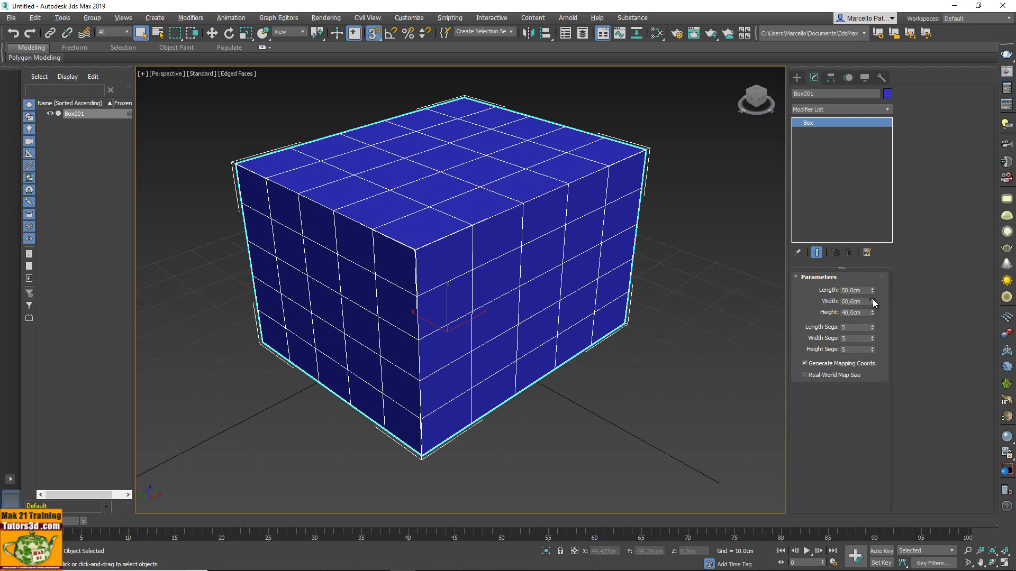
left_click(872, 300)
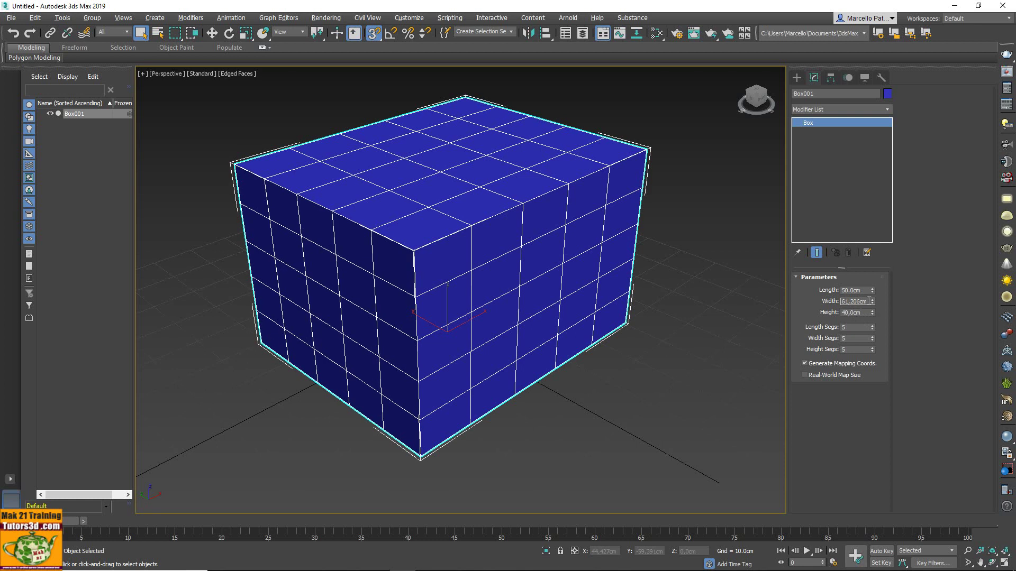
double_click(857, 302)
left_click(873, 300)
left_click(872, 304)
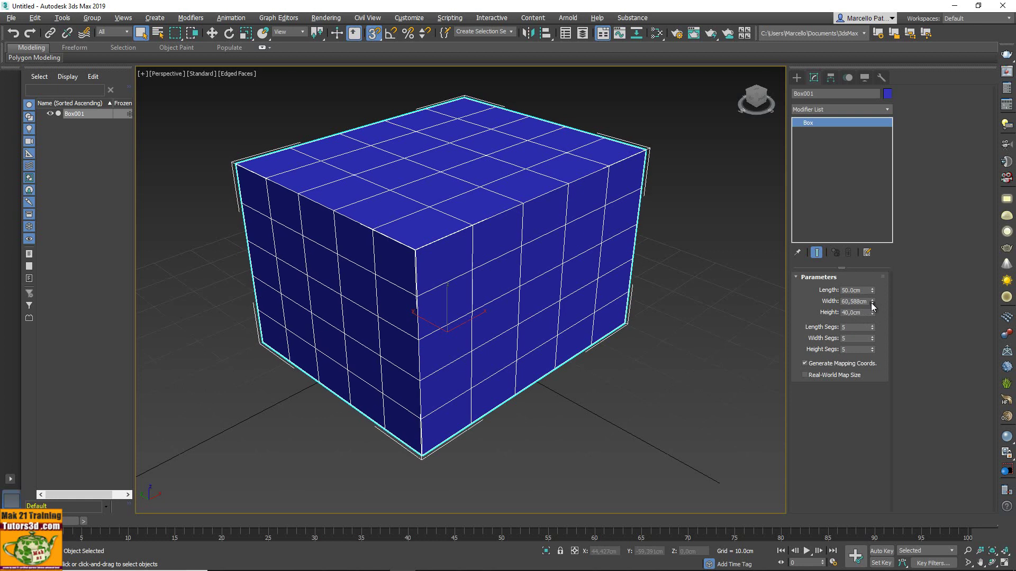
left_click(871, 304)
type("50.582")
key("Return")
type("55,55")
key("Return")
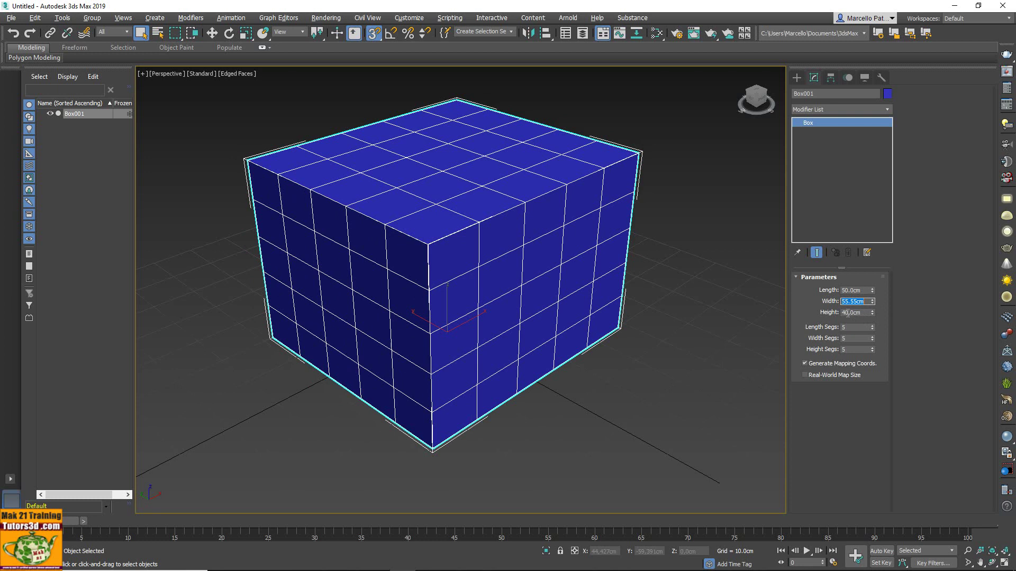
key("ctrl+z")
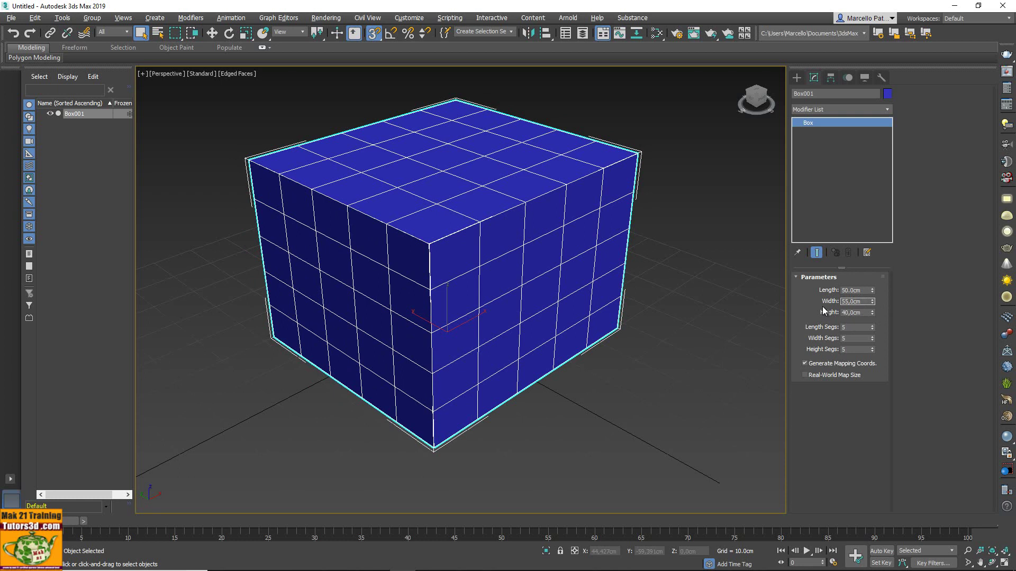
Minimize 3ds Max 2019 and launch 3ds Max 2016 from its desktop icon.
left_click(955, 6)
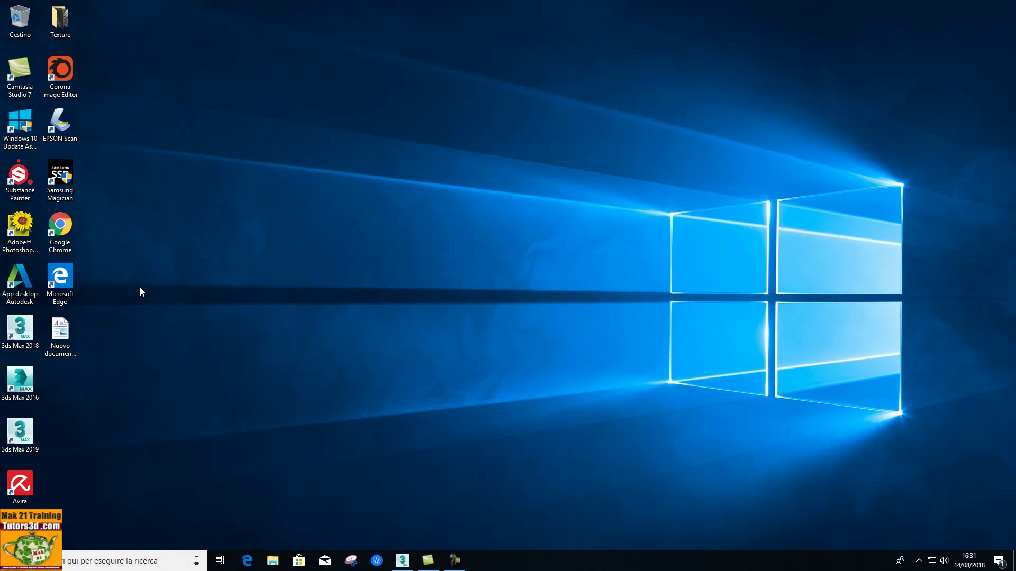
double_click(20, 381)
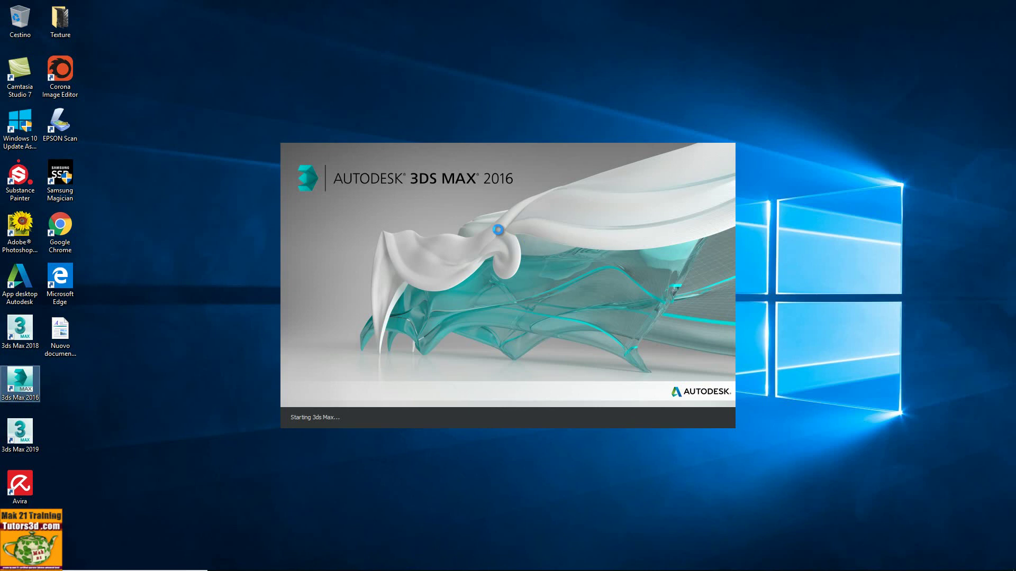
mouse_move(473, 552)
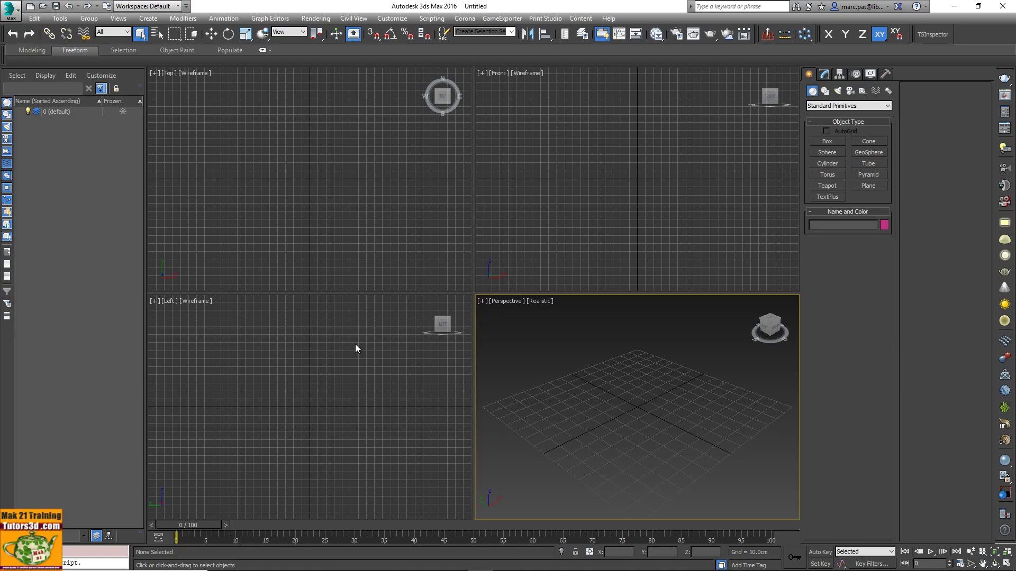
Draw a box on the grid in 3ds Max 2016.
left_click(827, 141)
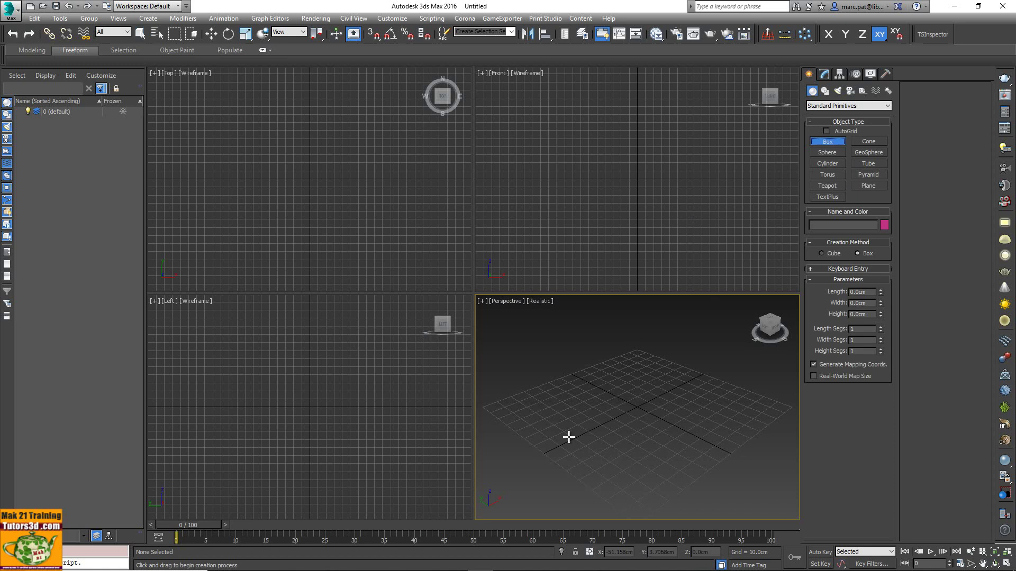
left_click_drag(593, 394, 690, 414)
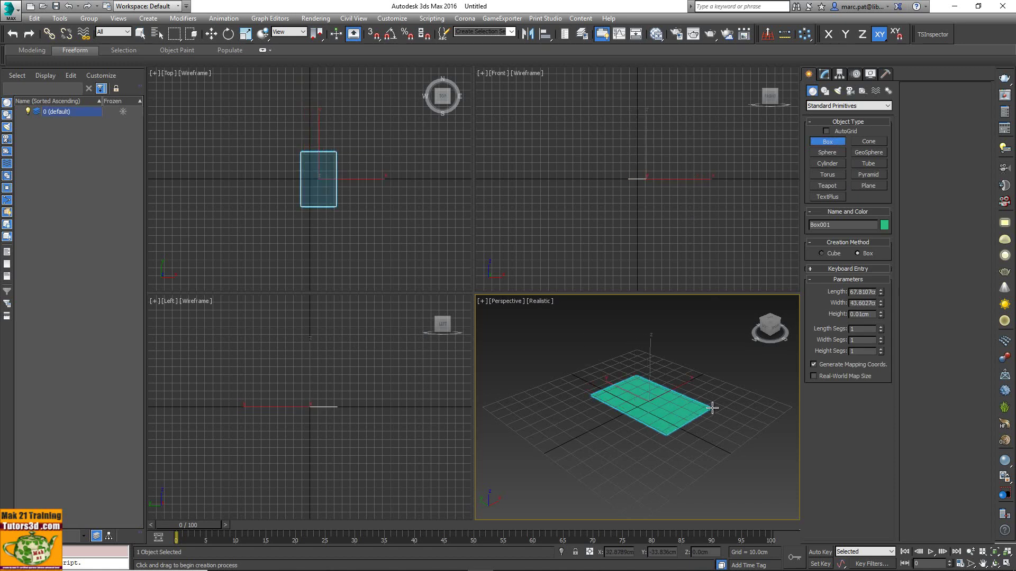
left_click_drag(713, 407, 715, 410)
left_click(698, 343)
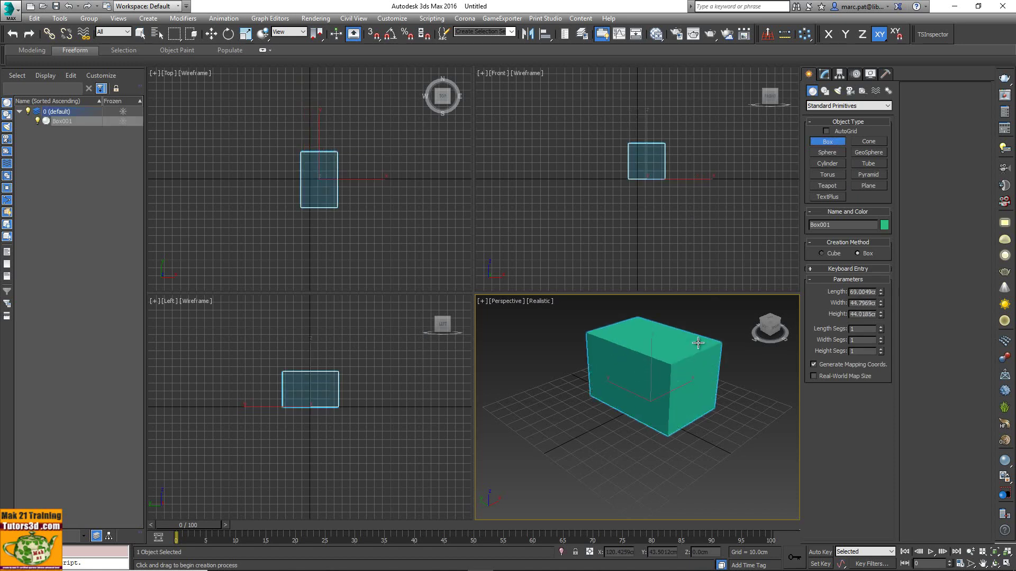
Give the box 5 segments each way and show edged faces in the maximized Perspective view.
double_click(864, 329)
type("5")
key("Tab")
type("5")
key("Tab")
type("5")
key("Tab")
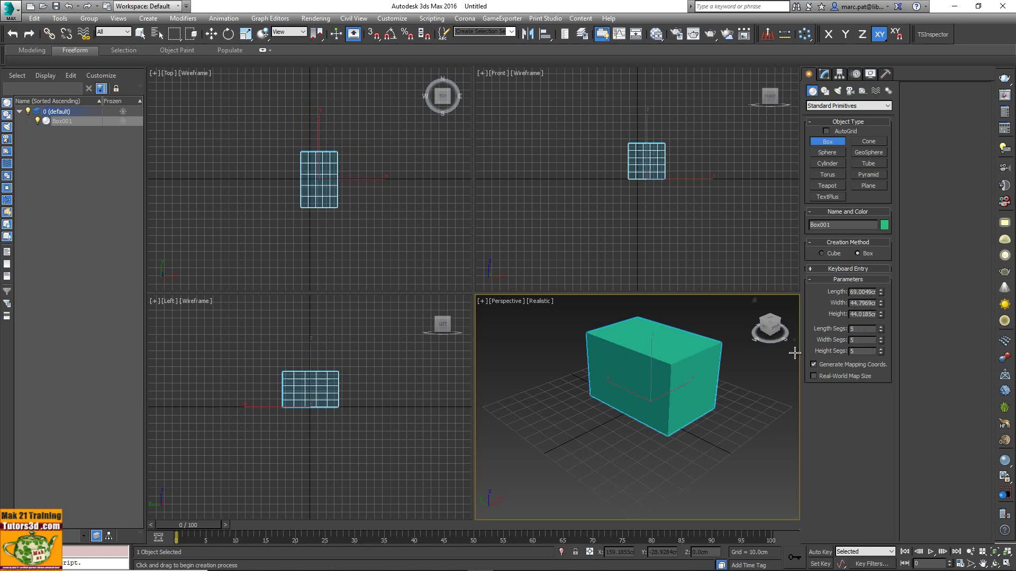
left_click(824, 74)
middle_click_drag(688, 371, 649, 393, "alt")
key("F3")
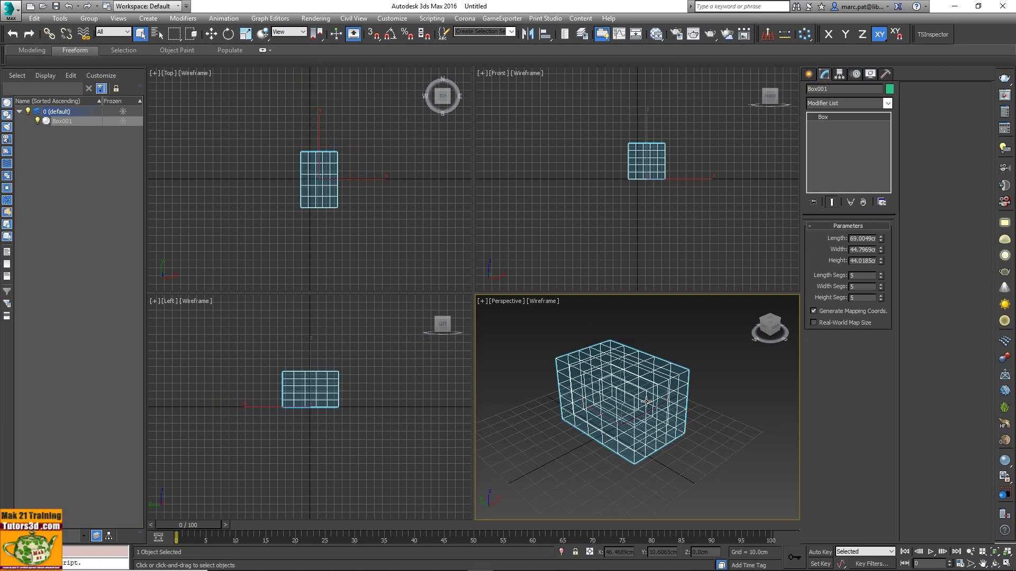
key("alt+w")
key("F3")
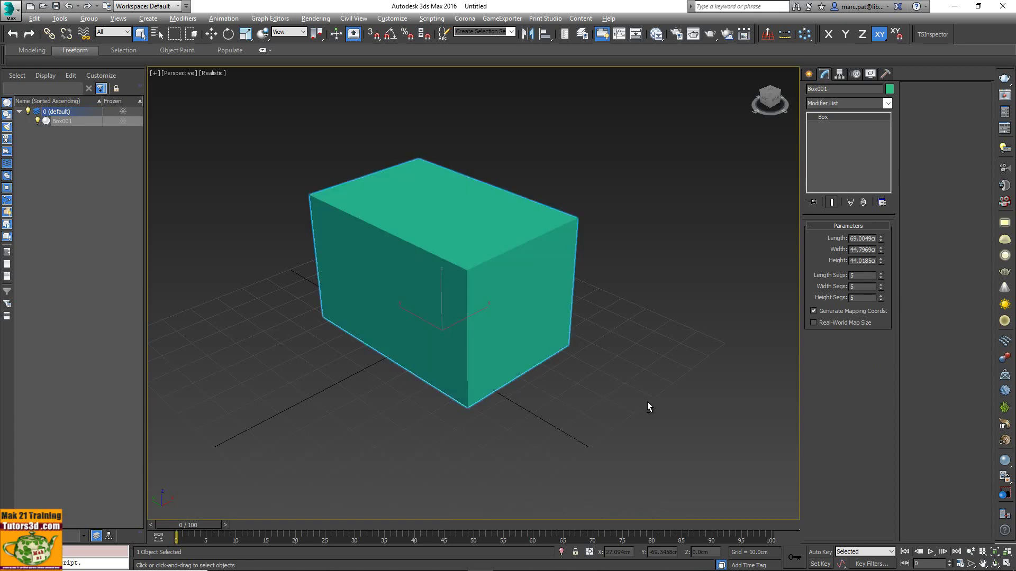
key("F3")
key("F3")
scroll(579, 363, "up", 5)
scroll(612, 348, "down", 5)
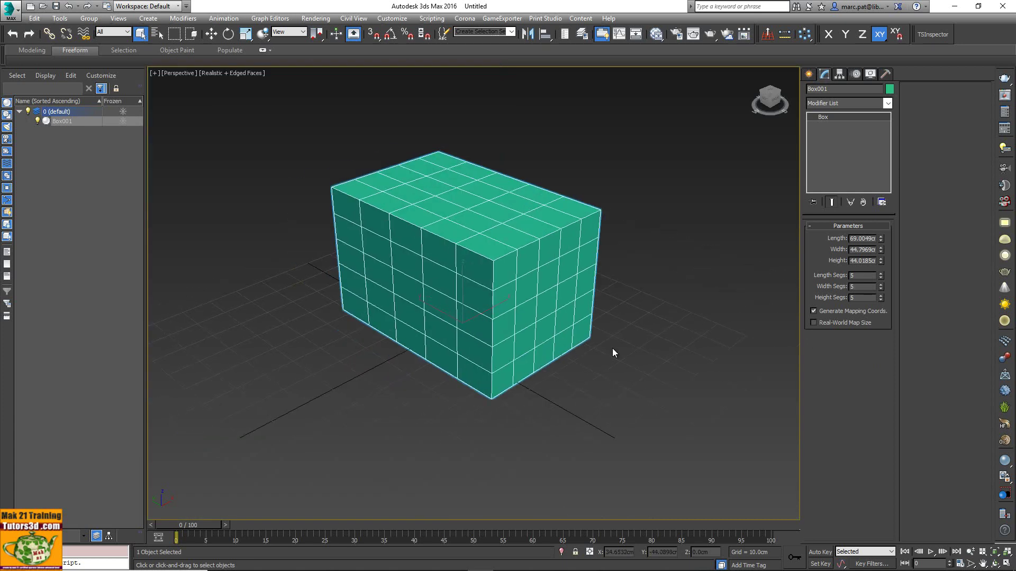
Set length, width and height to 50, then change the length to 50.5 cm.
double_click(865, 239)
type("50")
key("Tab")
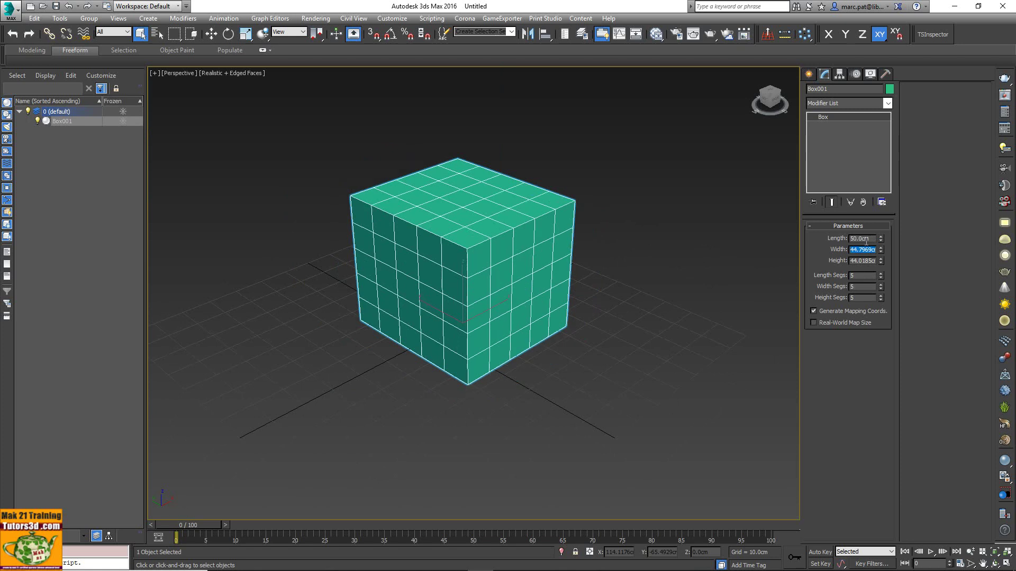
type("50")
key("Tab")
type("50")
key("Tab")
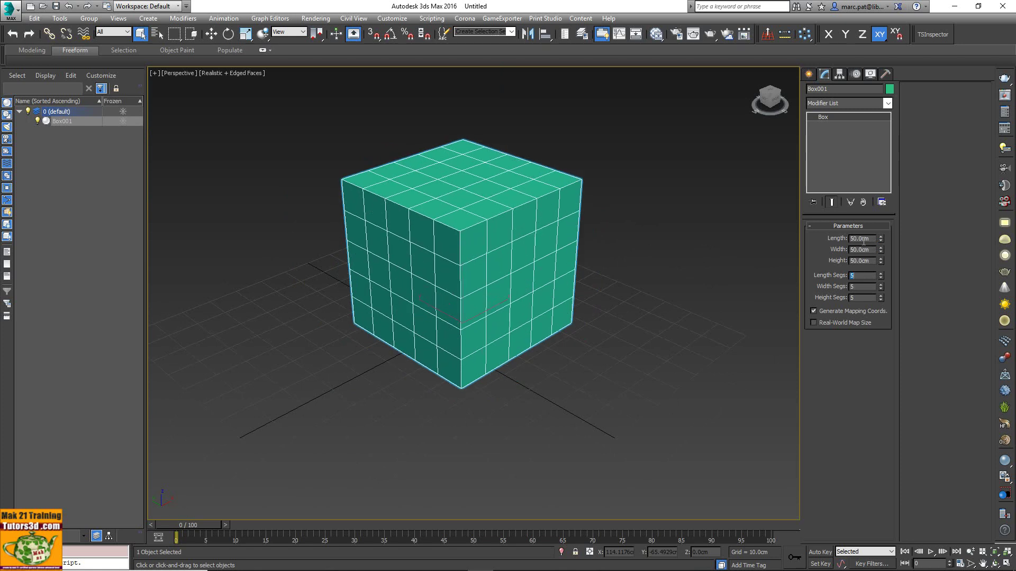
type("50.5")
key("Return")
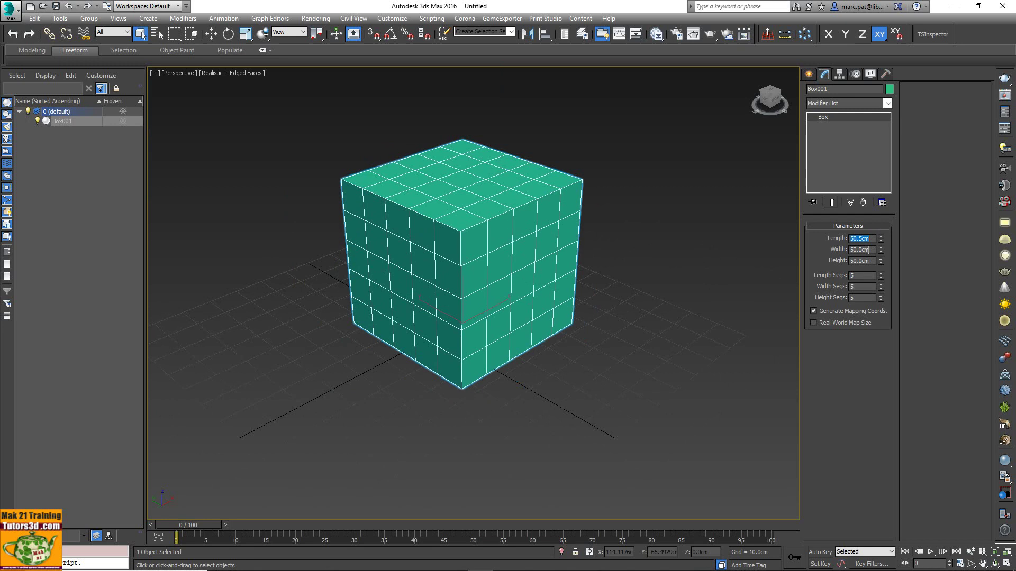
Set the width to 50.5 cm and the height to 65.55 cm.
left_click_drag(859, 250, 864, 251)
type("5cm")
key("Return")
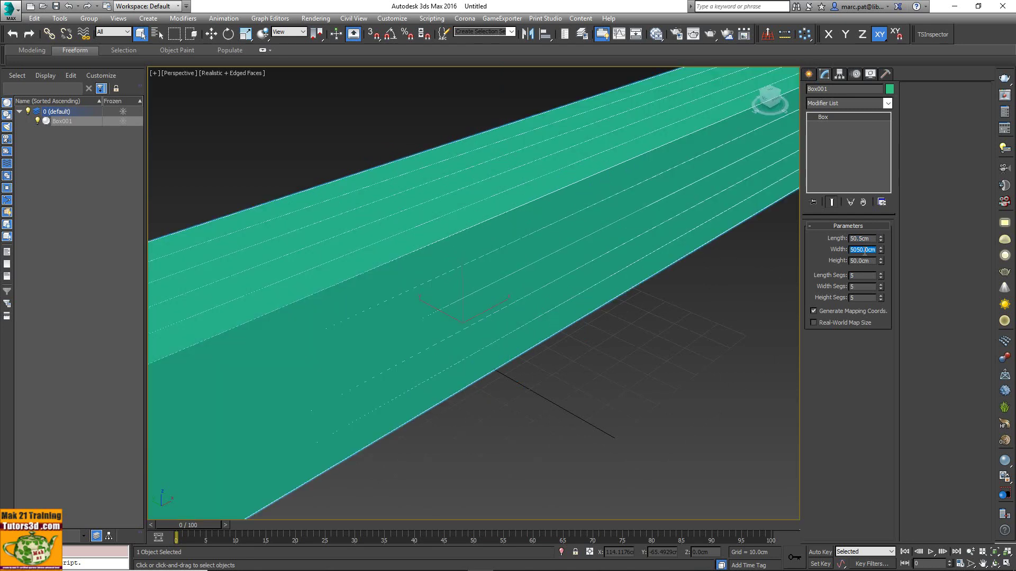
type("50.5cm")
key("Return")
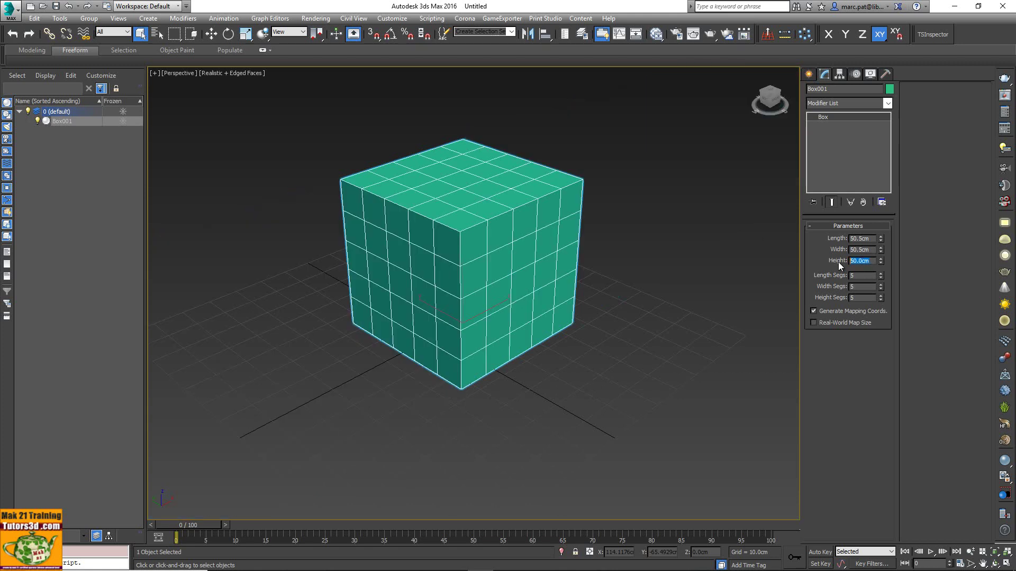
type("65.55")
key("Return")
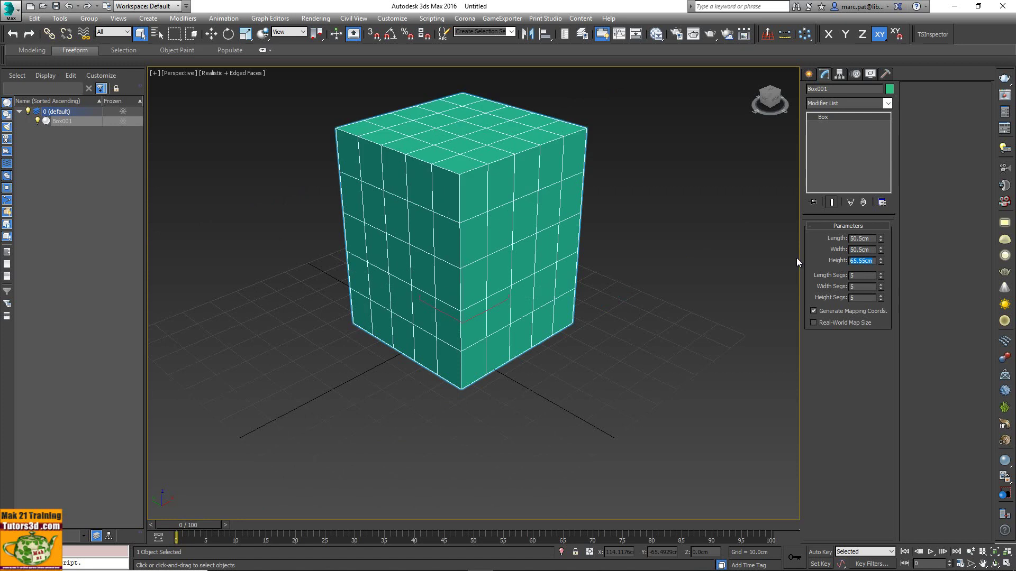
Recentre the view, then switch from 3ds Max 2016 back to 3ds Max 2019.
scroll(619, 243, "up", 4)
middle_click_drag(619, 243, 697, 301)
scroll(698, 300, "down", 4)
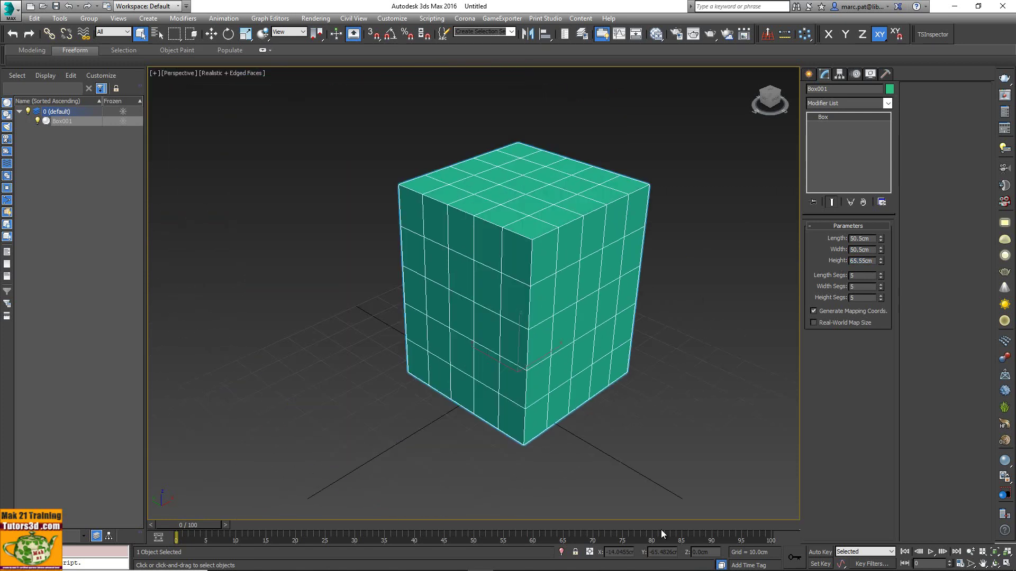
left_click(955, 6)
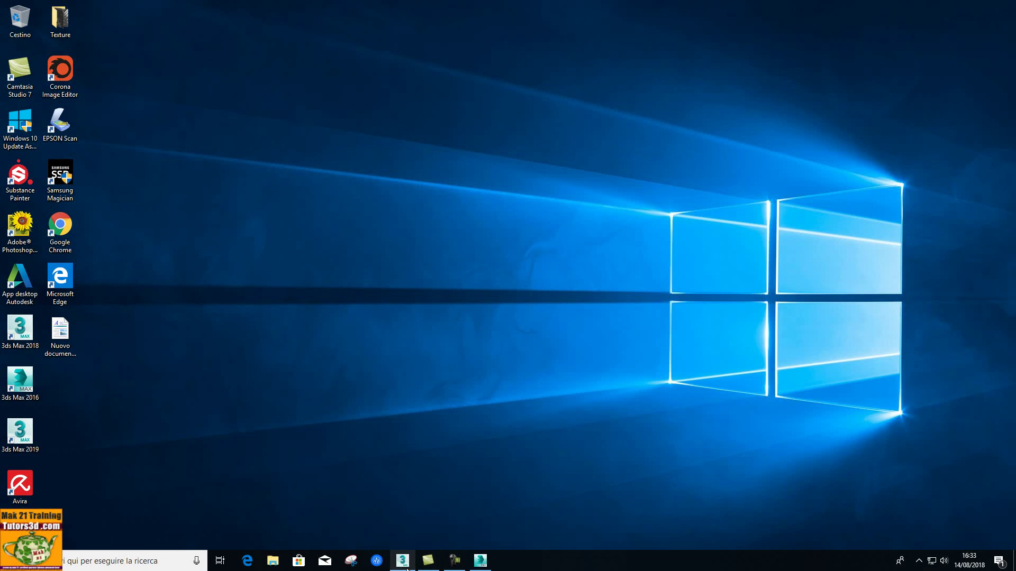
left_click(398, 566)
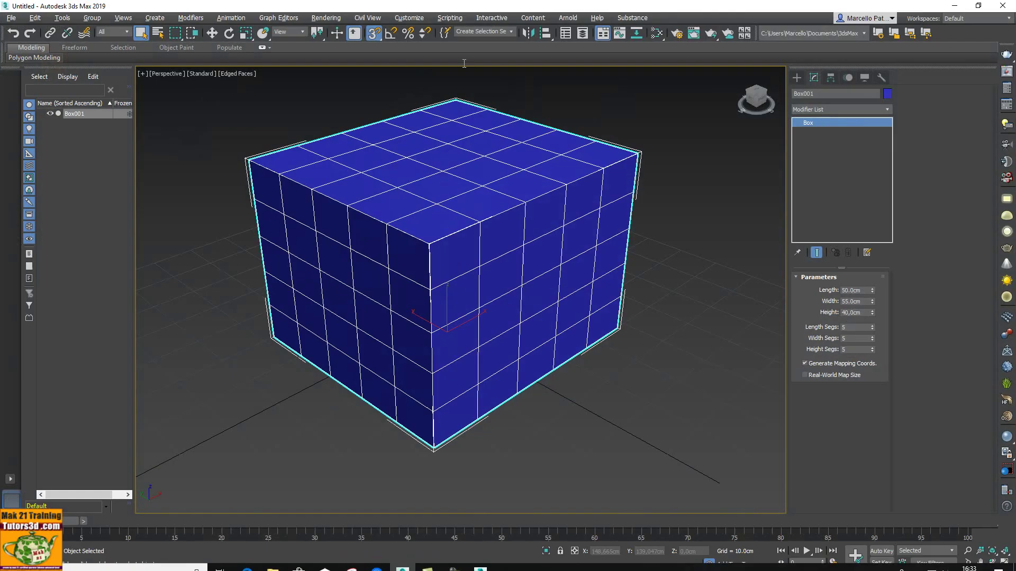
Switch the display units to Generic Units in Customize > Units Setup.
left_click(414, 20)
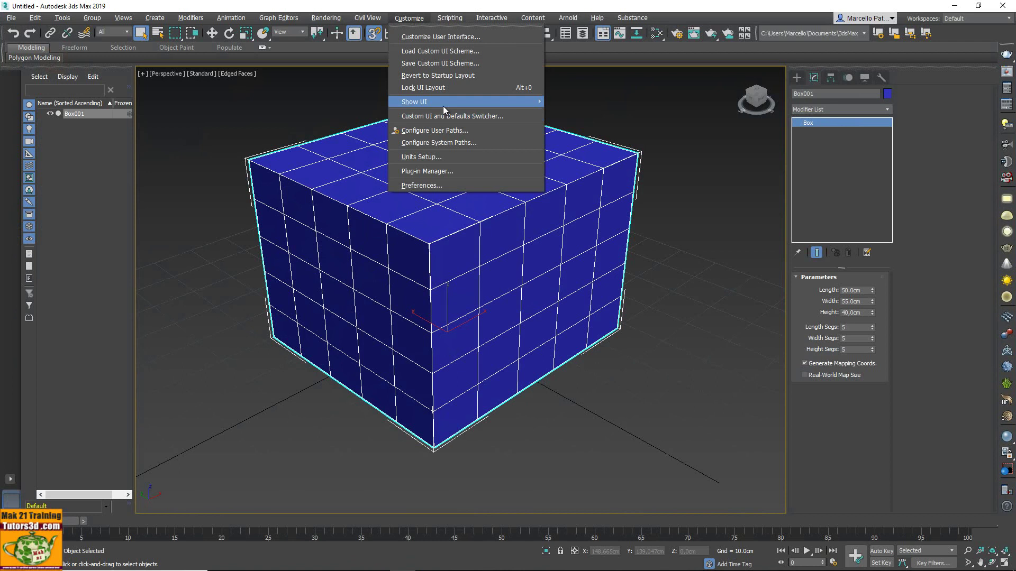
left_click(440, 155)
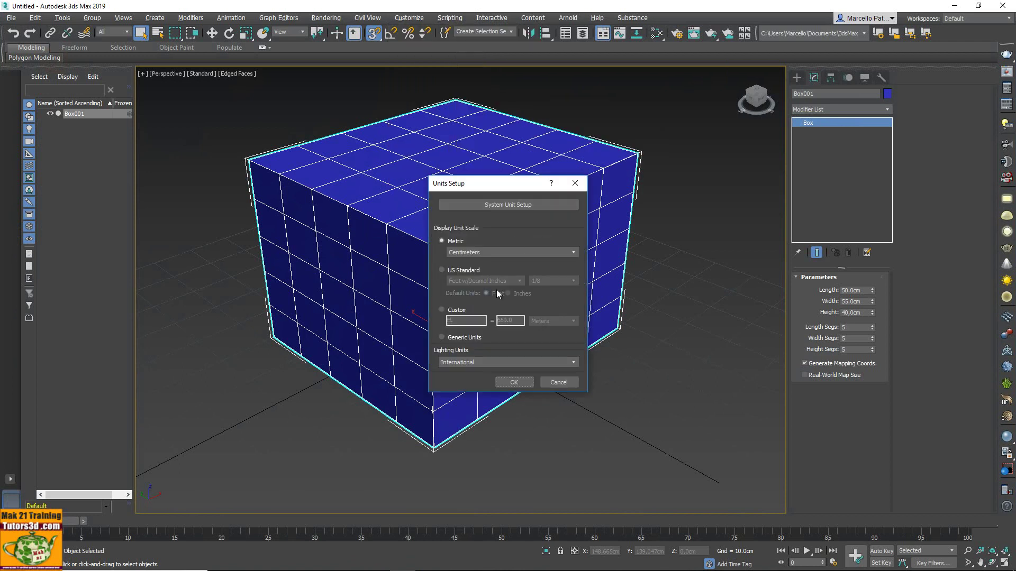
left_click(469, 338)
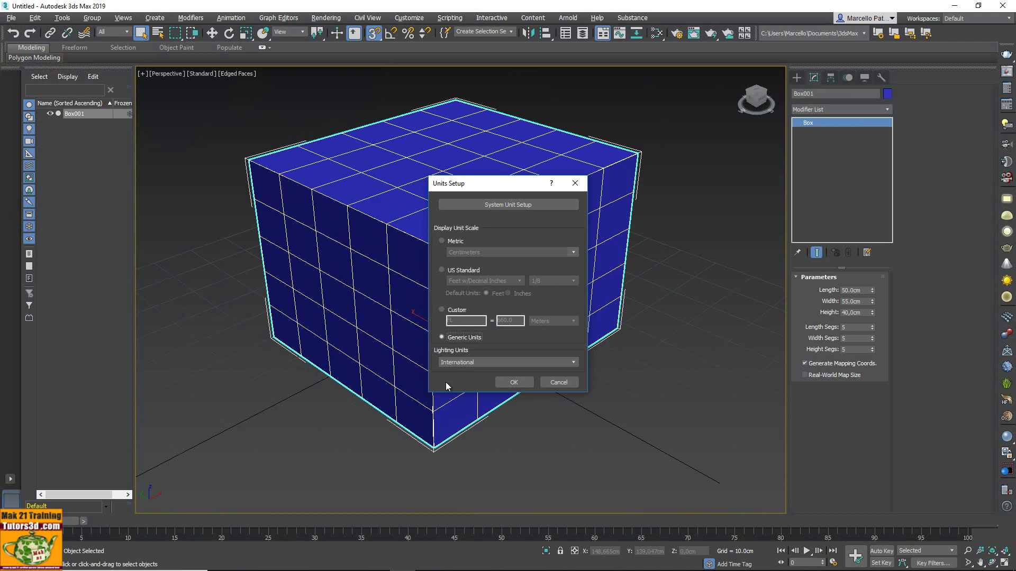
left_click(531, 385)
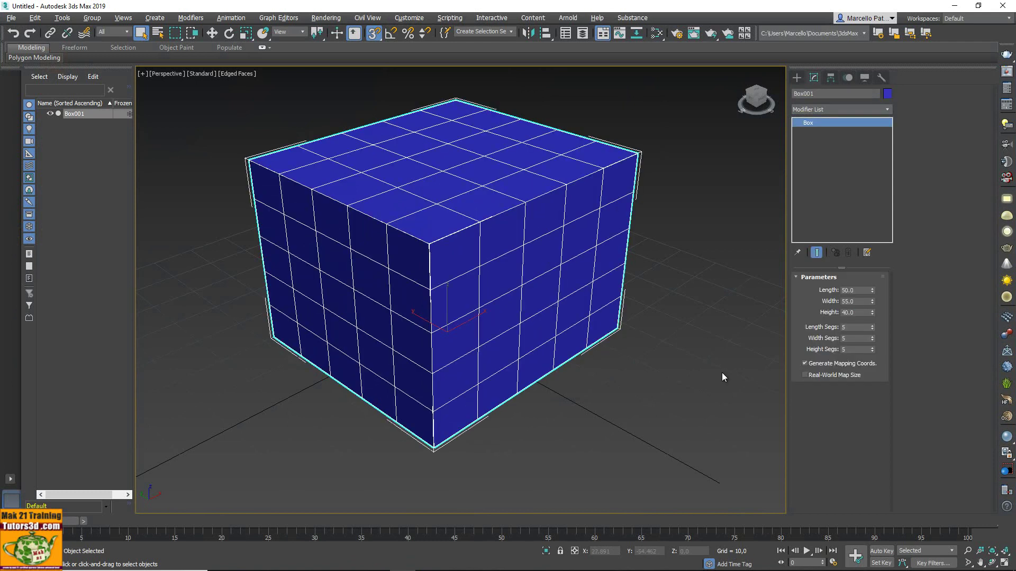
Give the box decimal dimensions: length 50.55, width 55.55 and height 45.55.
left_click(853, 291)
key("Return")
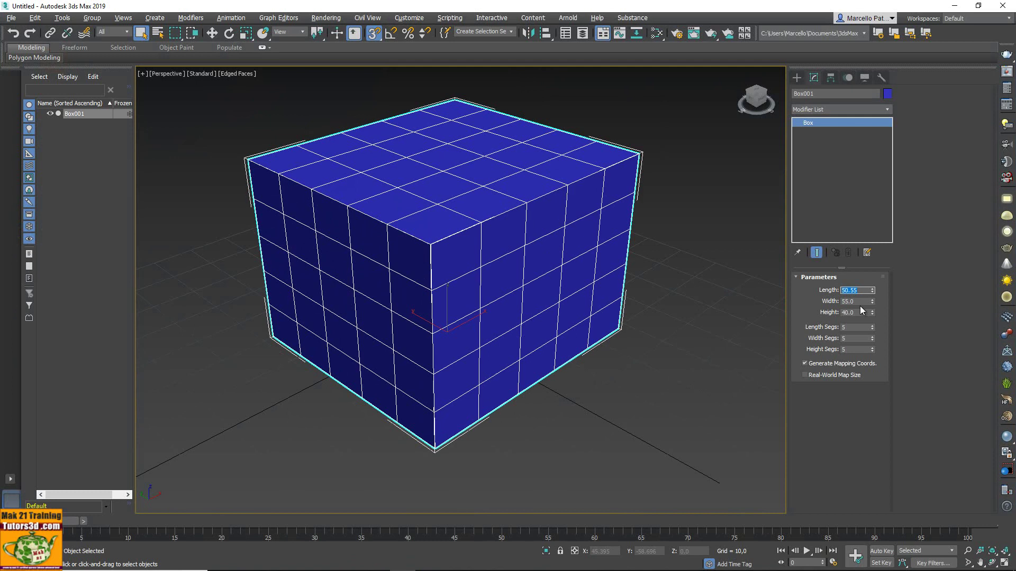
left_click(857, 301)
double_click(856, 302)
type("55.55")
key("Return")
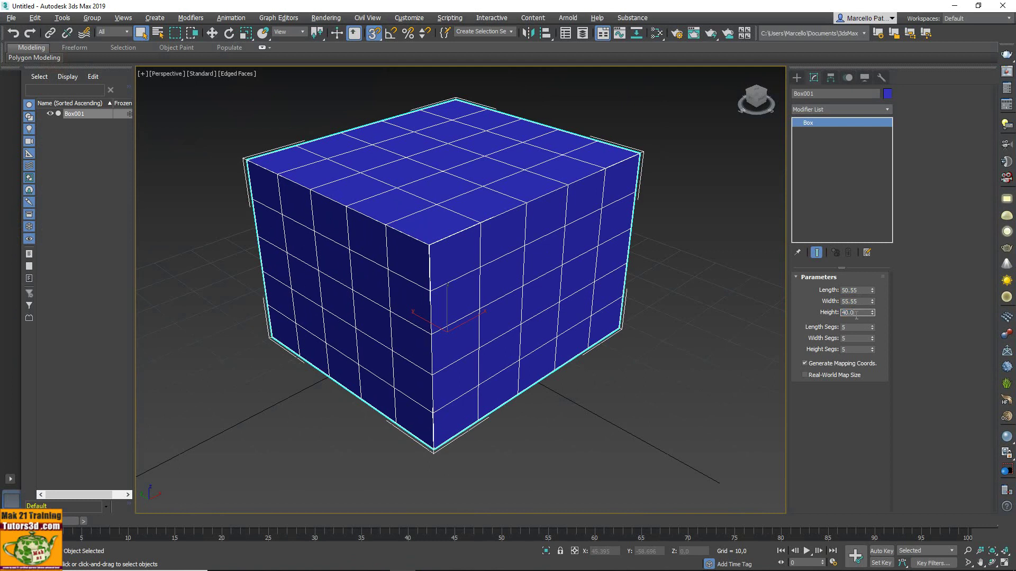
key("Tab")
type("45")
key("Return")
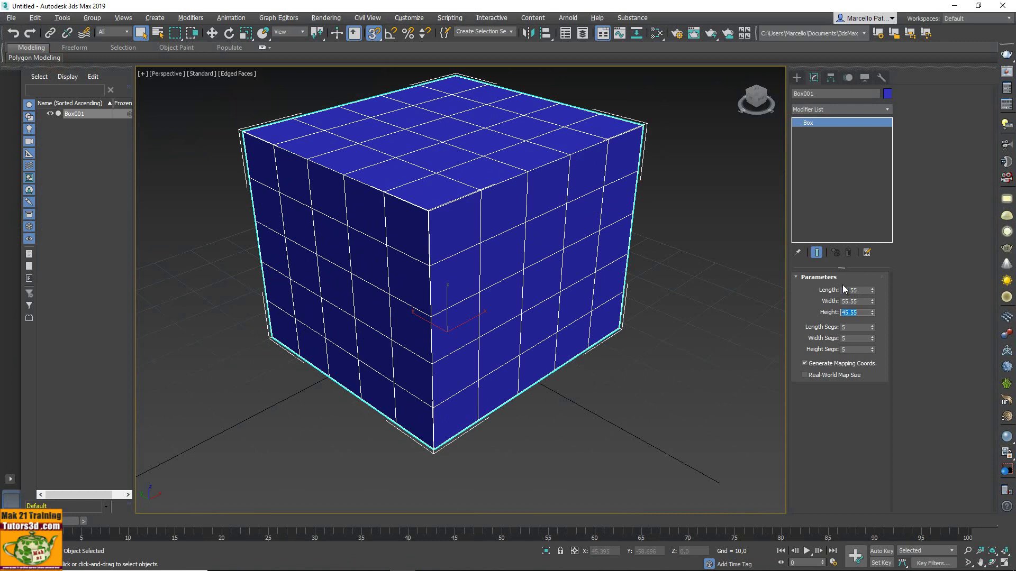
Change the box's length and width to 60 and its height to 88.
middle_click_drag(721, 280, 741, 321)
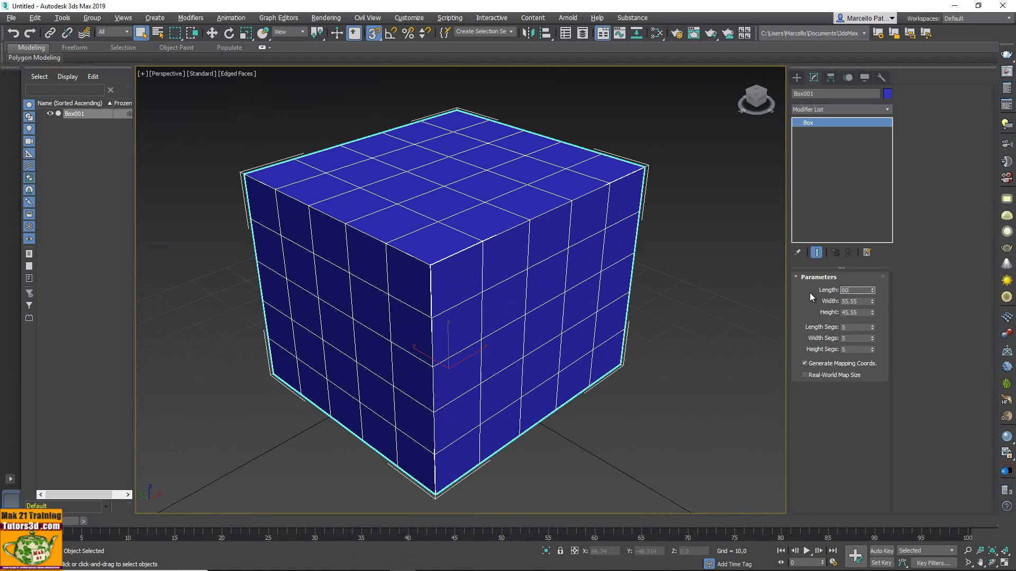
type("60.0")
key("Return")
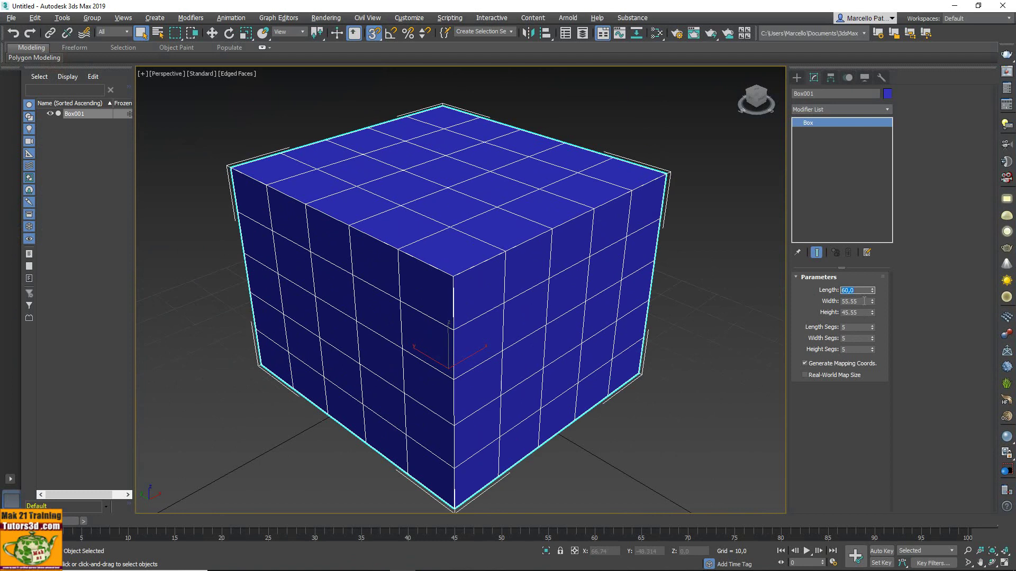
key("Tab")
type("6")
type("0,0")
key("Return")
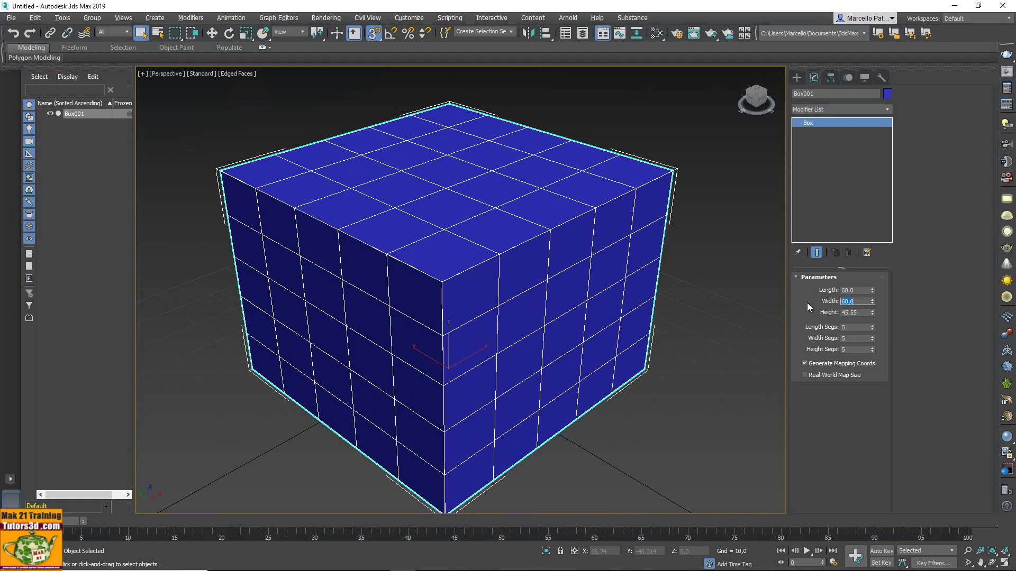
left_click(864, 312)
type("88")
key("Return")
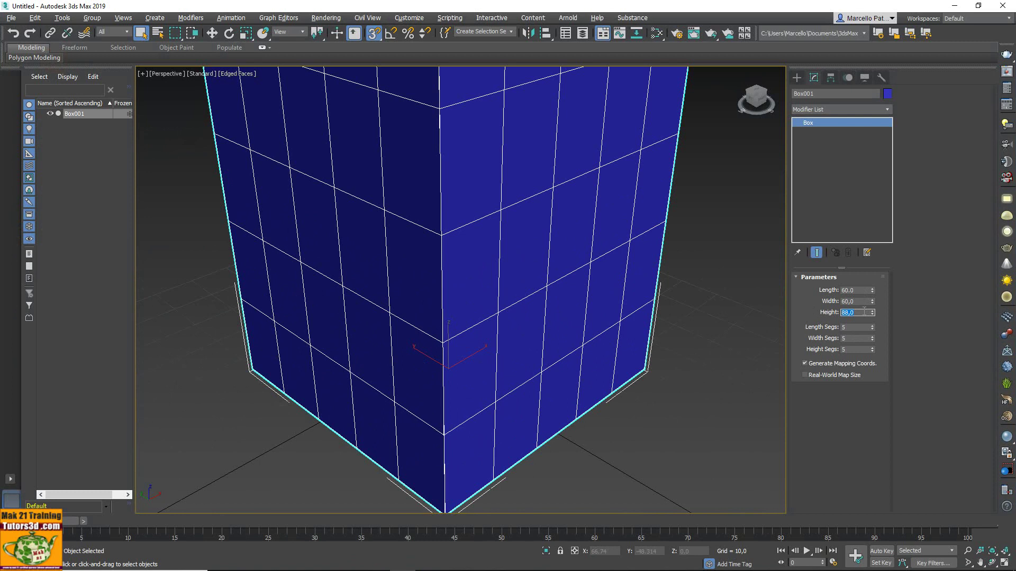
Frame the tall box in the perspective view and check its height value of 88.
scroll(721, 295, "down", 5)
key("z")
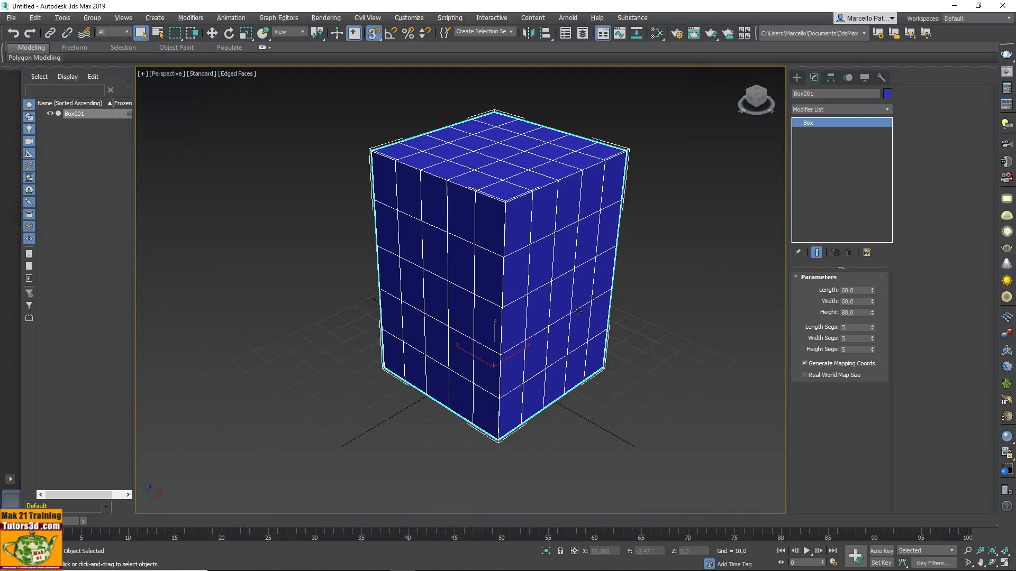
left_click(855, 313)
scroll(657, 290, "up", 4)
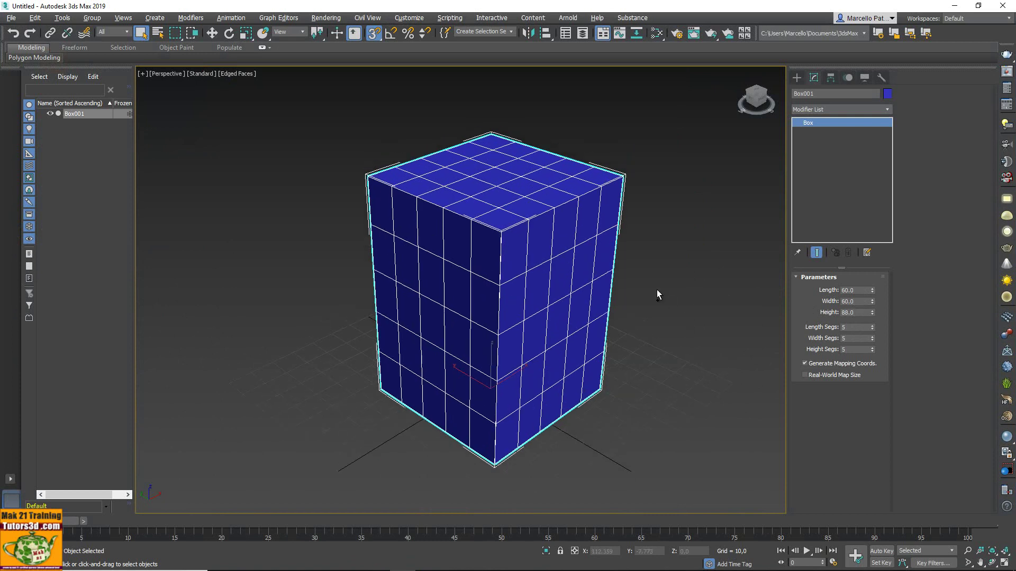
scroll(687, 271, "down", 4)
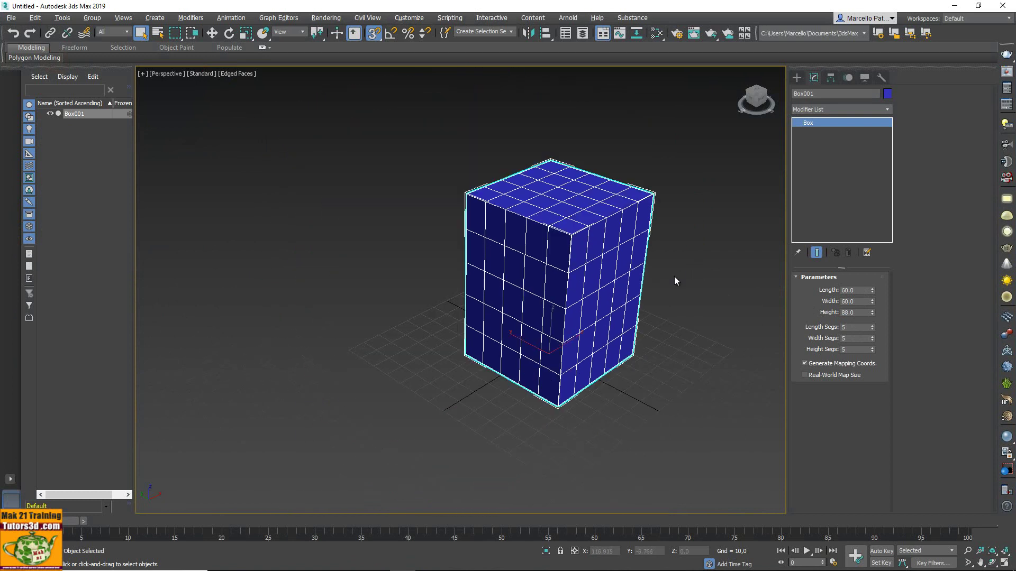
key("z")
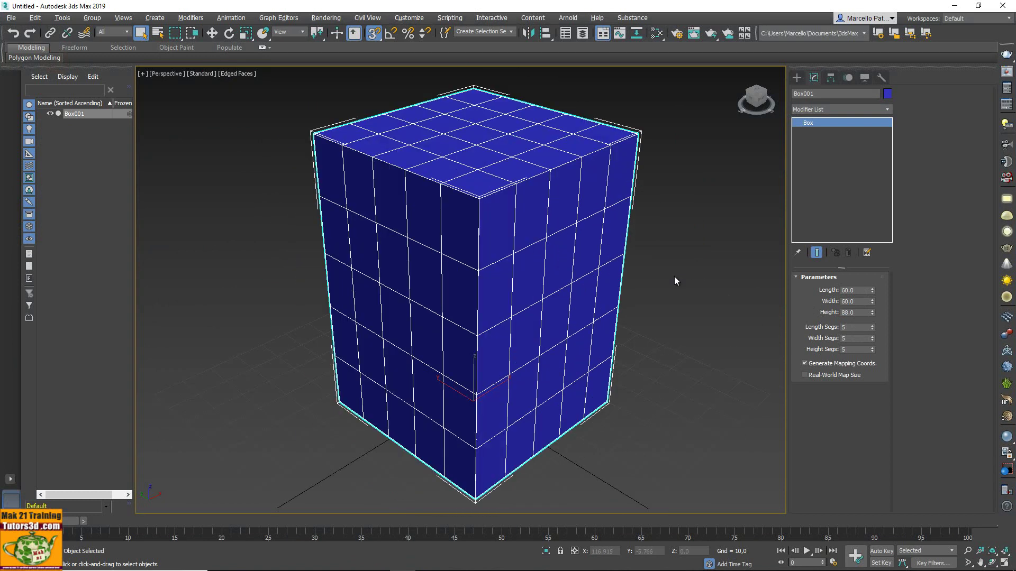